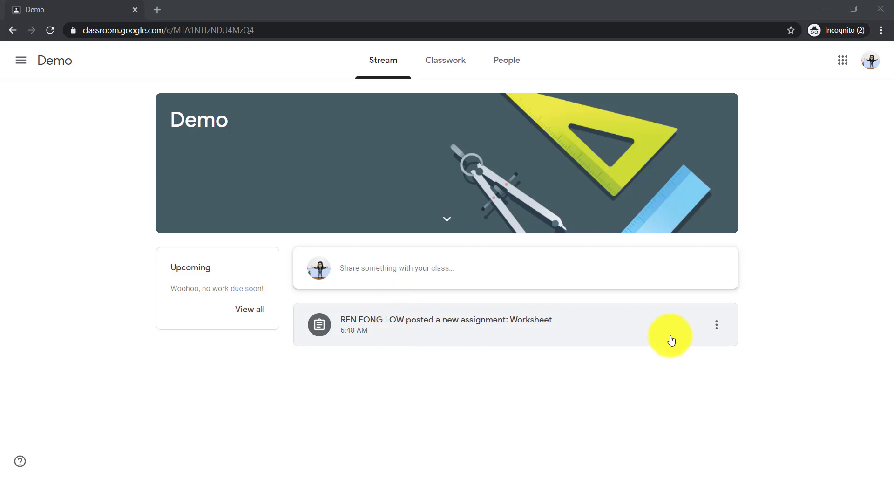
Step: Open the Worksheet assignment from the class stream and post the class comment "Teacher, noted!"
click(585, 329)
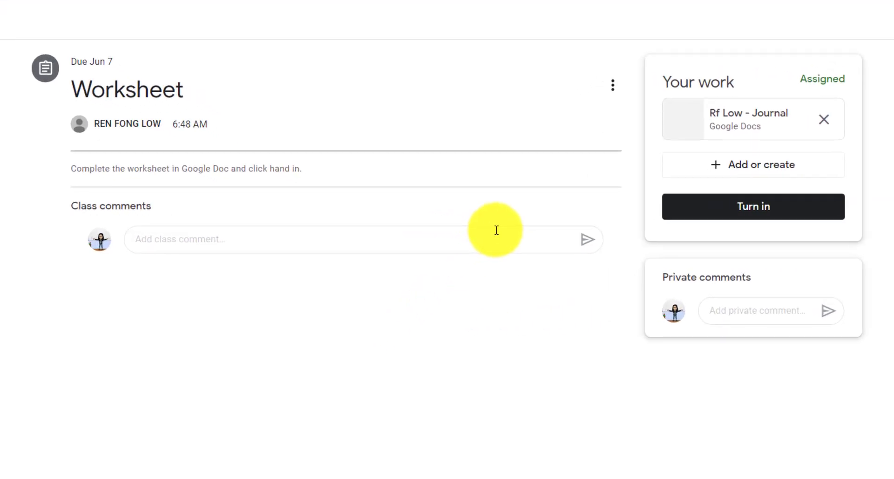
click(217, 236)
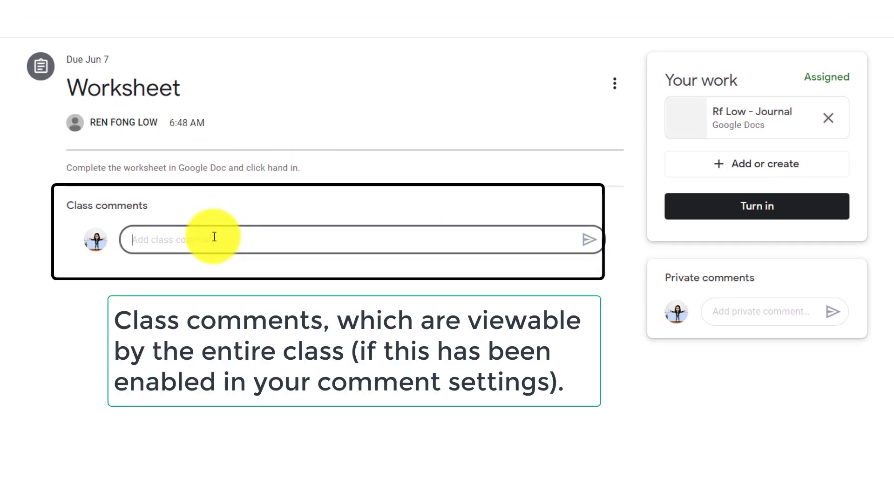
text(Teacher, noted!)
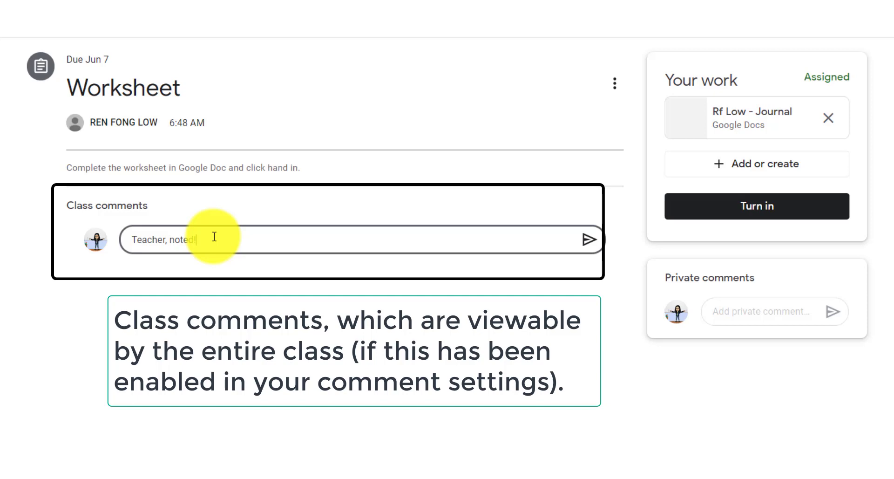
click(588, 239)
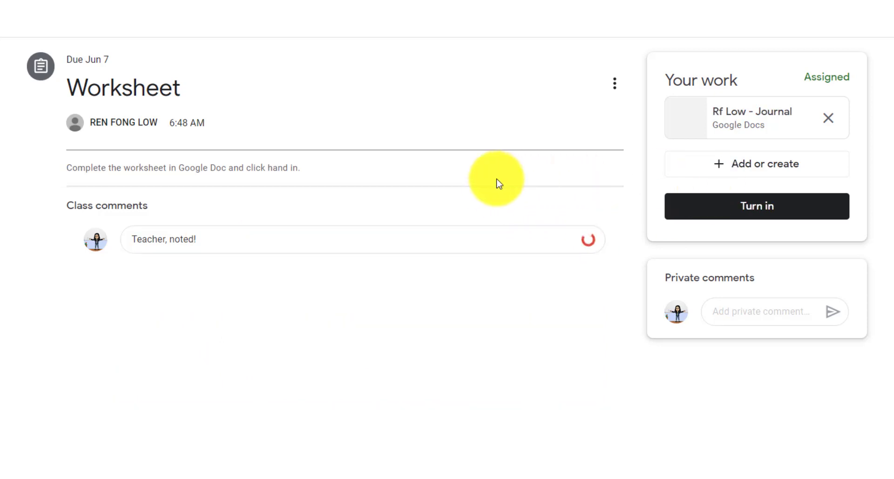
click(739, 311)
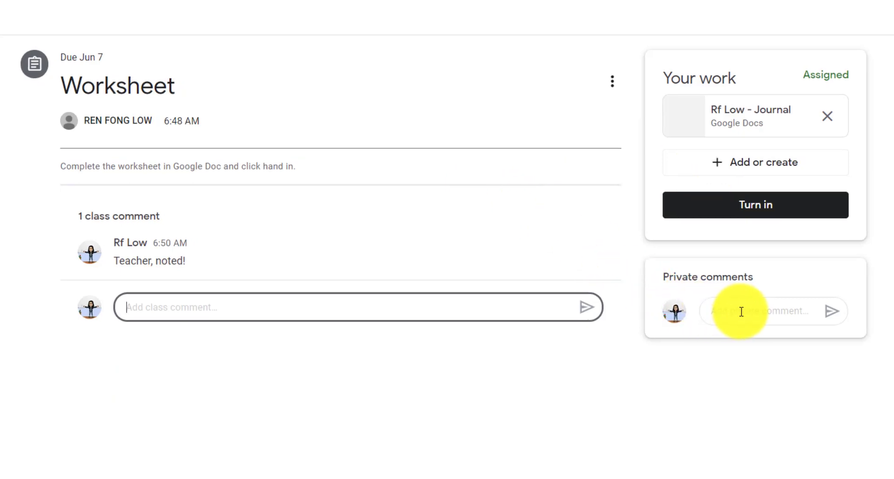
text(Tha)
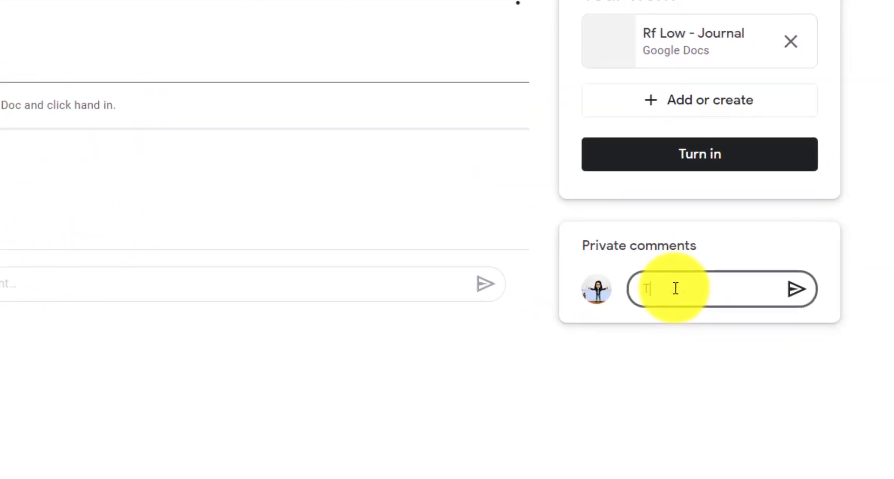
text(nk you teac)
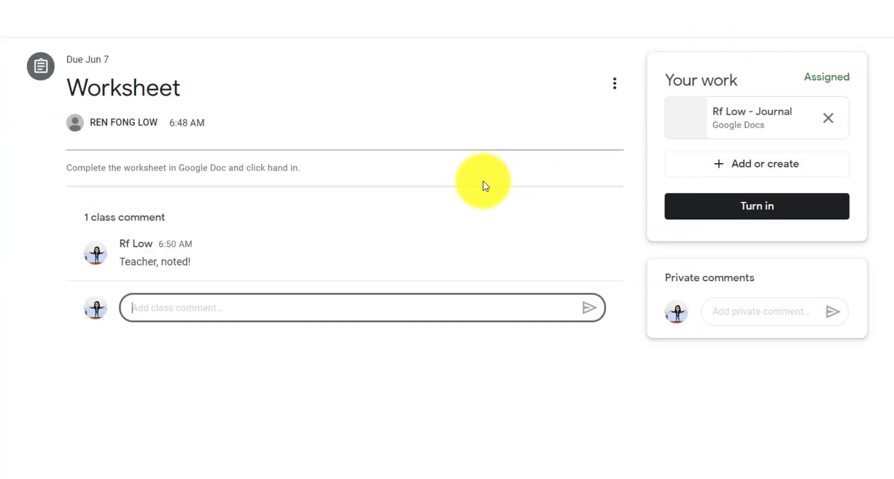
Step: Post the private comment "Thank you teacher" on the Worksheet assignment
click(694, 308)
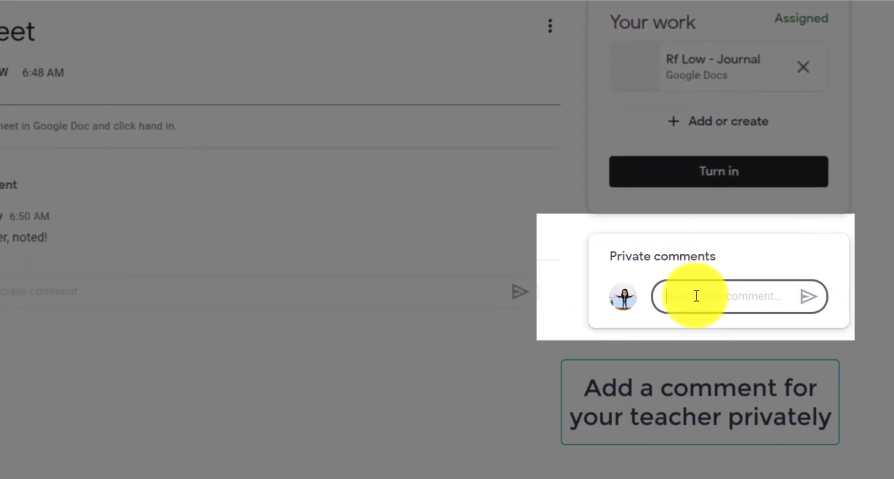
text(Than)
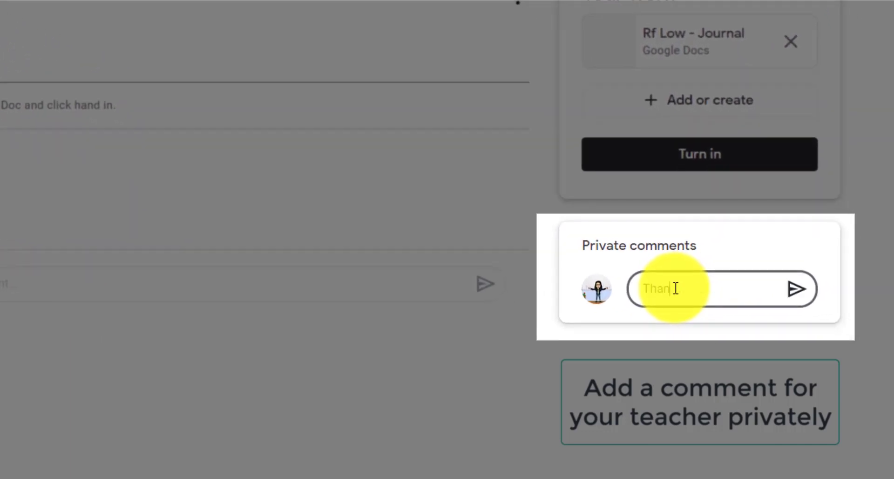
text(k you teacher)
key(Return)
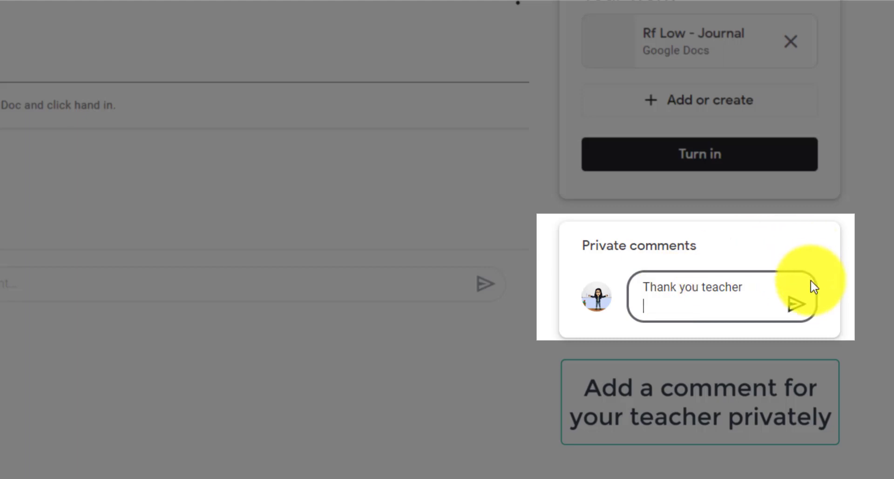
click(796, 304)
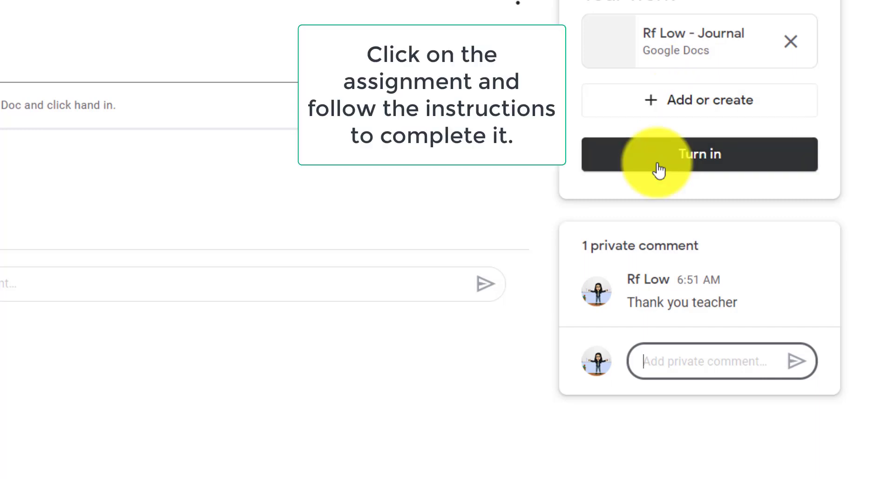
Step: Open the attached Journal document and write "I went to ...." in a new paragraph below the school holidays prompt
click(679, 64)
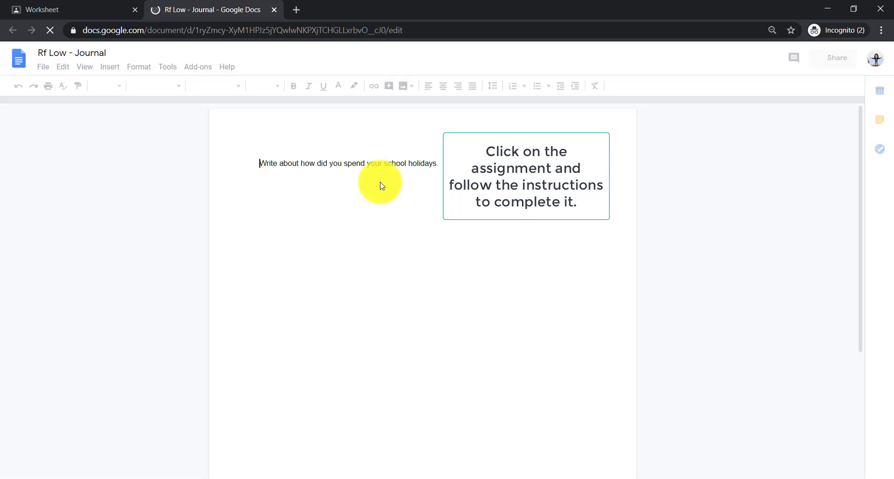
click(363, 181)
click(459, 158)
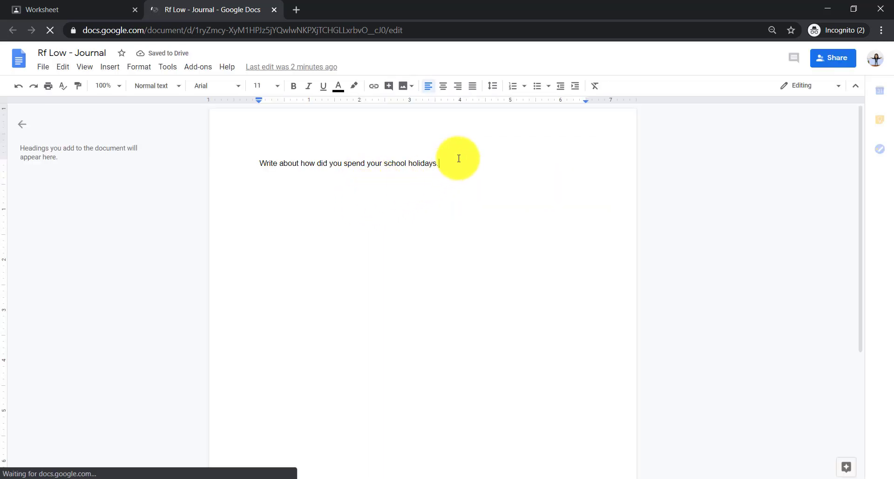
key(Return)
key(Return)
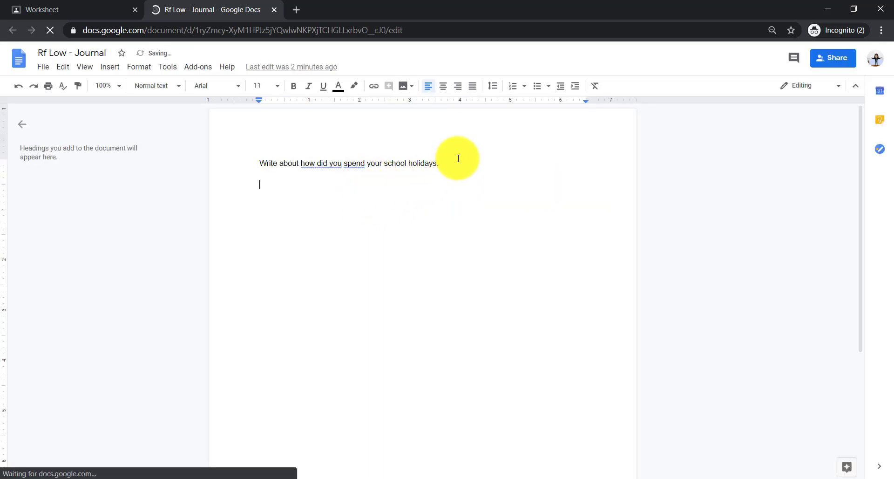
text(I went to ....)
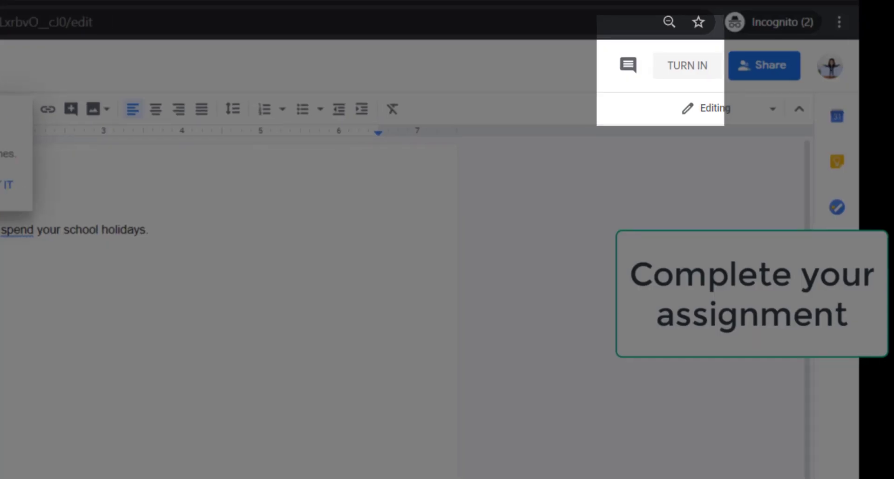
click(7, 184)
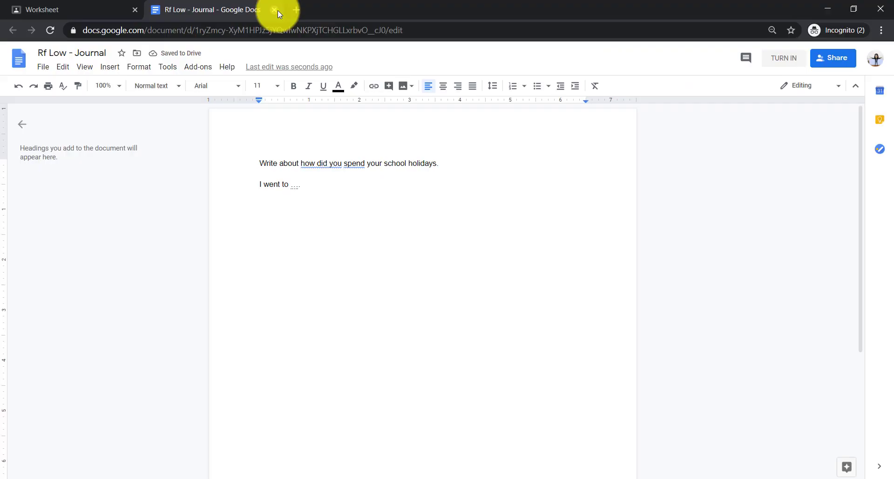
Step: Close the Journal document and turn in the Worksheet assignment with its attachment
click(276, 10)
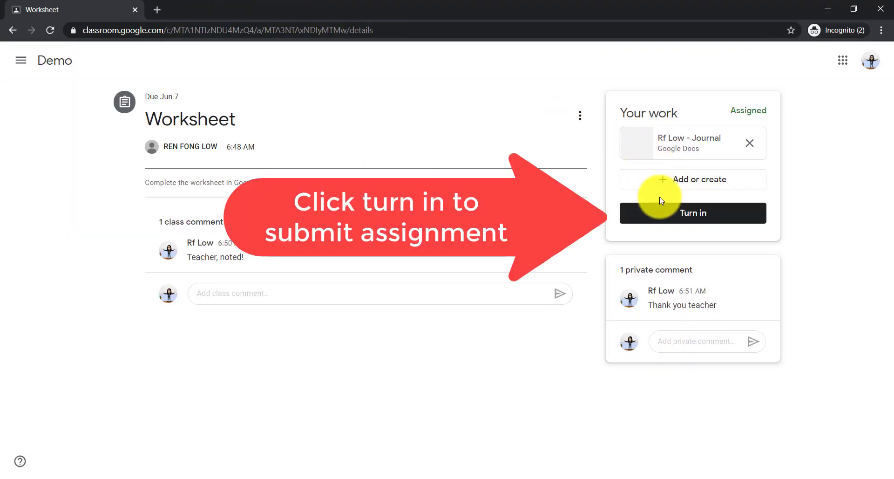
click(658, 213)
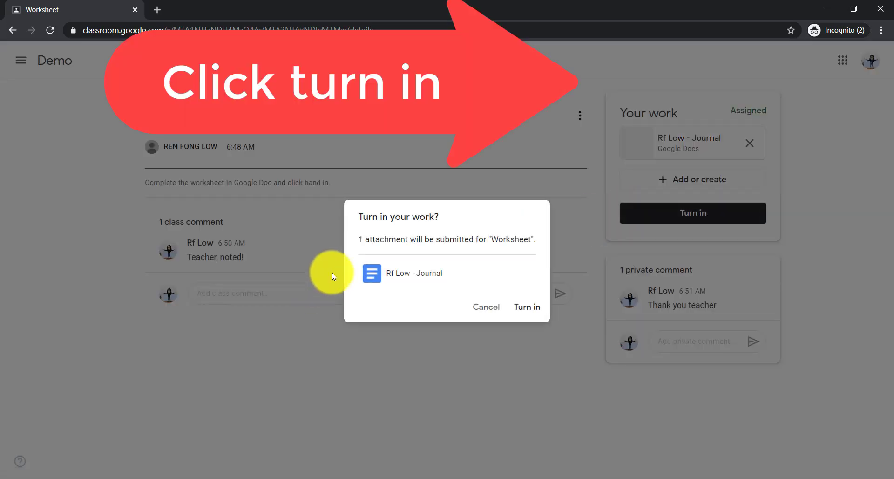
click(525, 307)
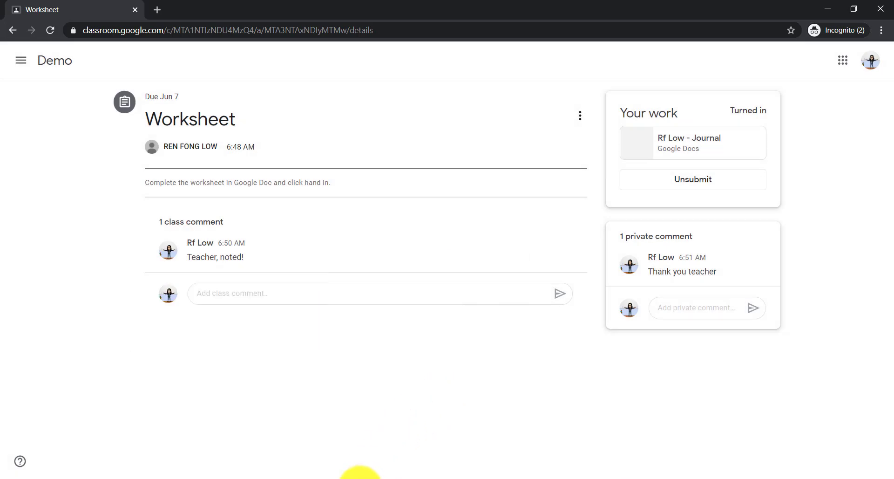
Step: Switch to the teacher's view of the Demo class and check the class comments on the Worksheet assignment
click(360, 476)
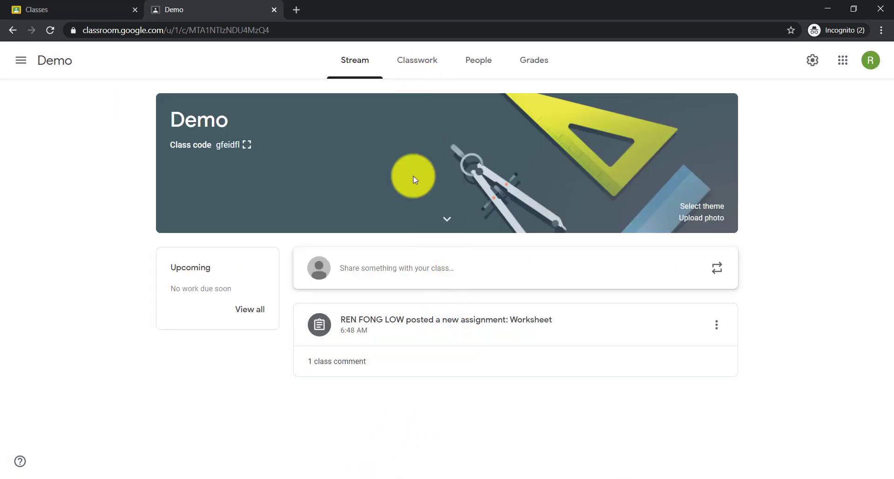
click(365, 361)
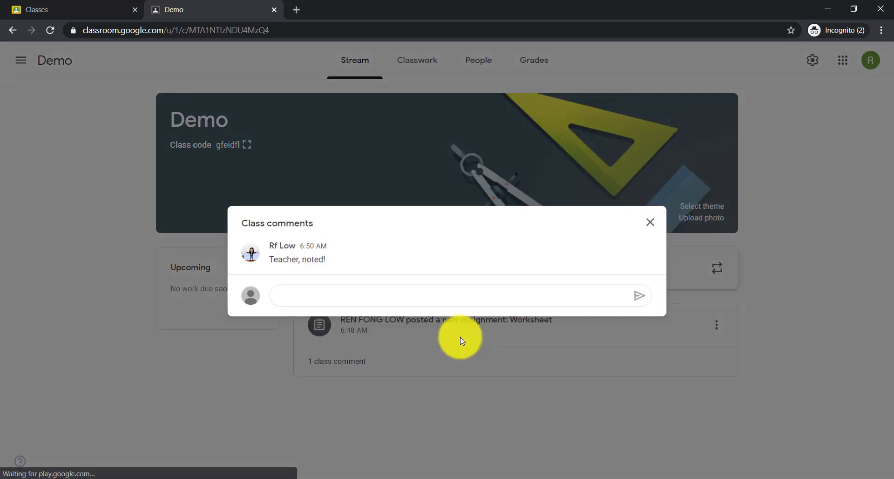
click(652, 222)
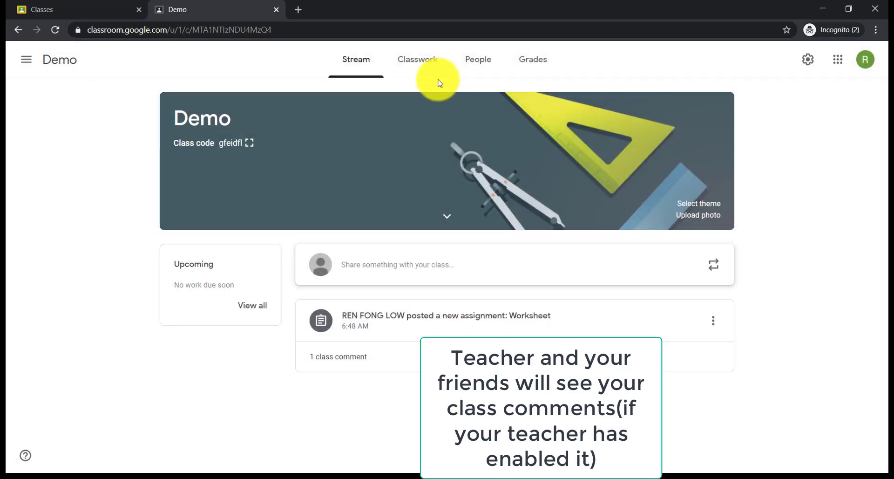
Step: View the Worksheet assignment's student submissions from the class's Journal topic and open the turned-in Journal document
click(422, 61)
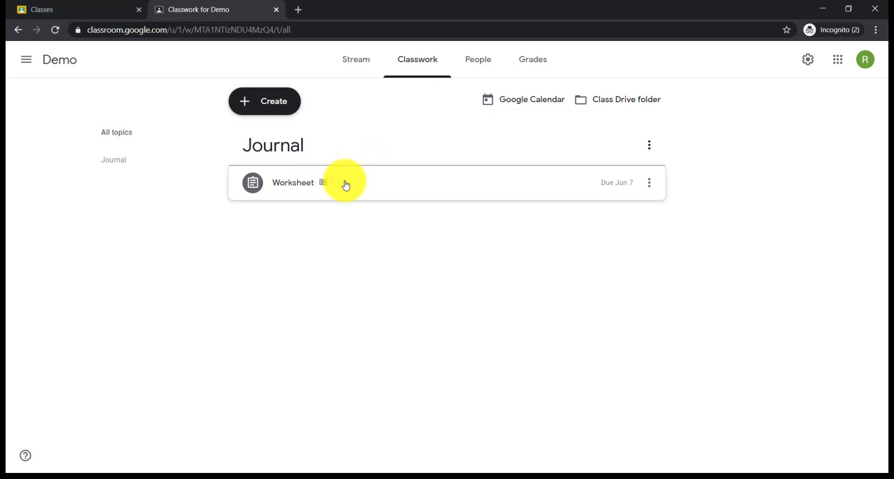
click(291, 183)
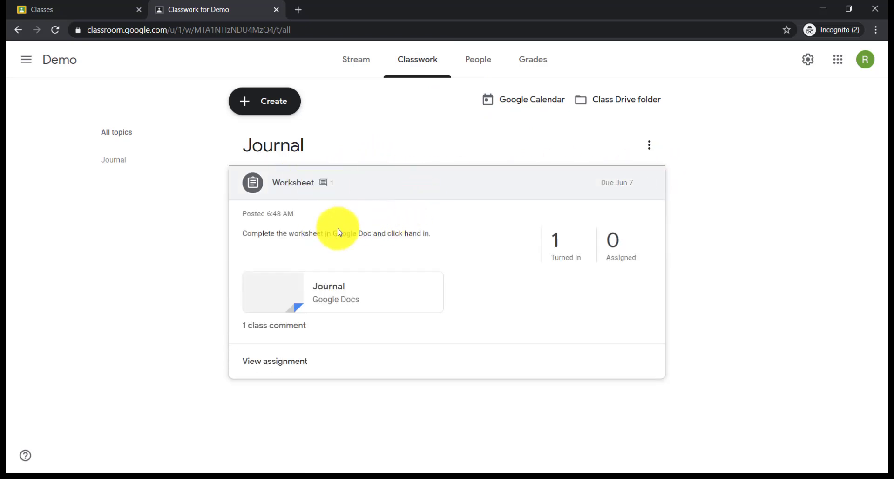
click(284, 362)
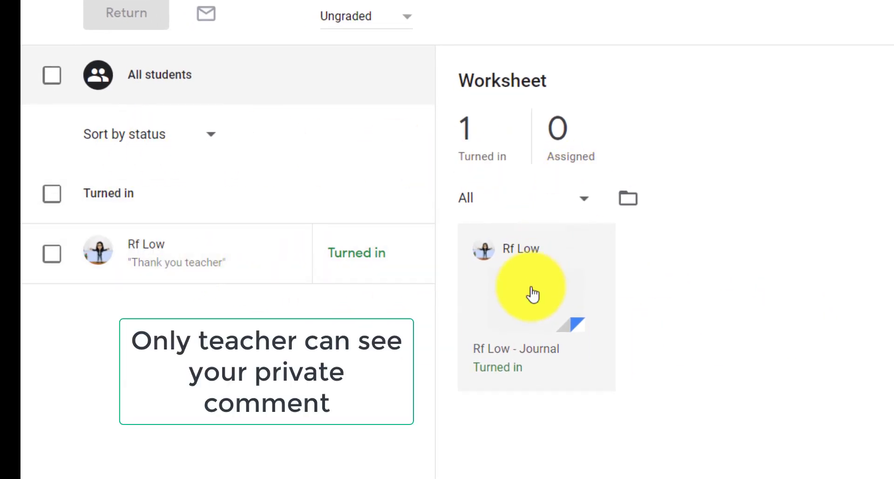
click(533, 294)
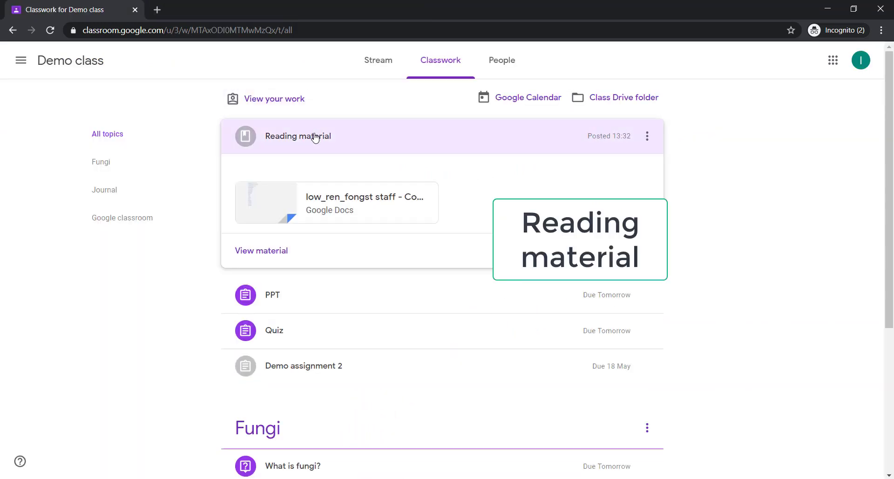
Step: View the document attached to Reading material in Demo class and close it
click(336, 198)
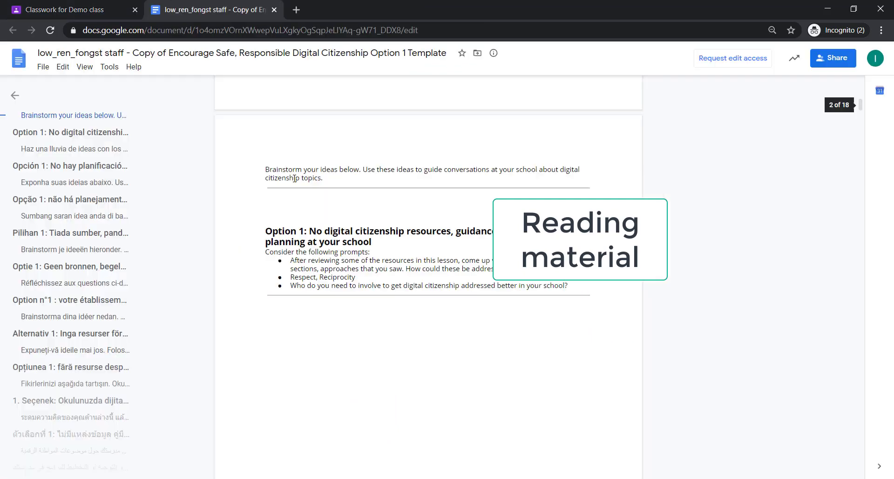
click(274, 9)
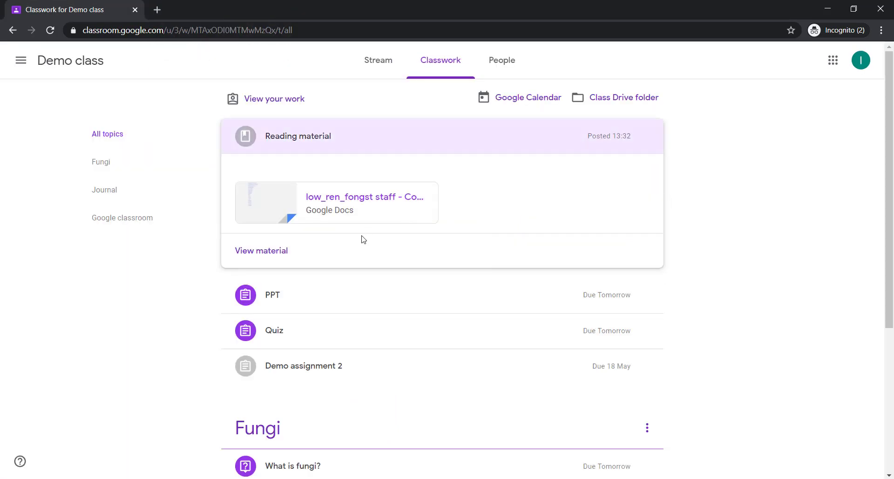
Step: Open the Science slides attached to the PPT assignment and replace the body text "Content" with "Technology..."
click(285, 298)
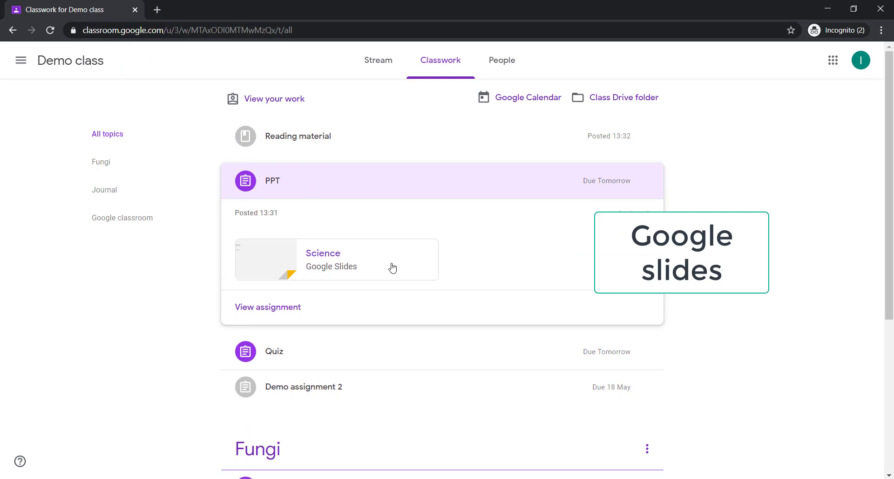
click(412, 255)
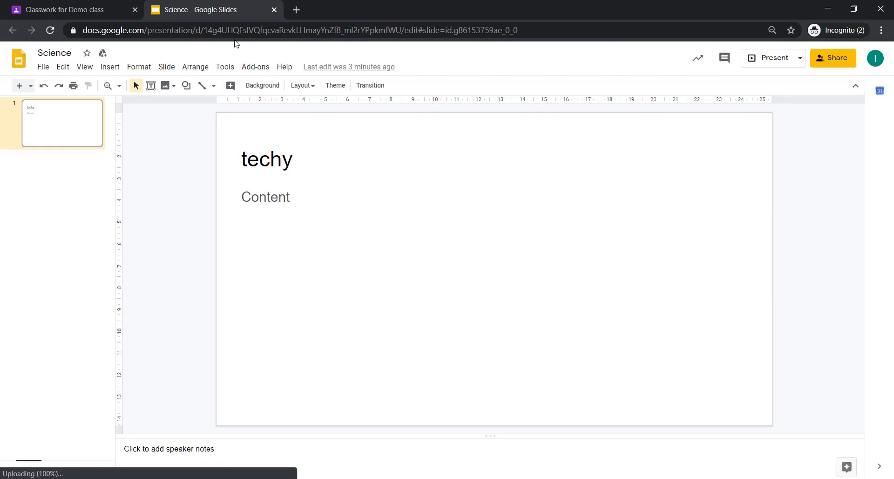
click(277, 194)
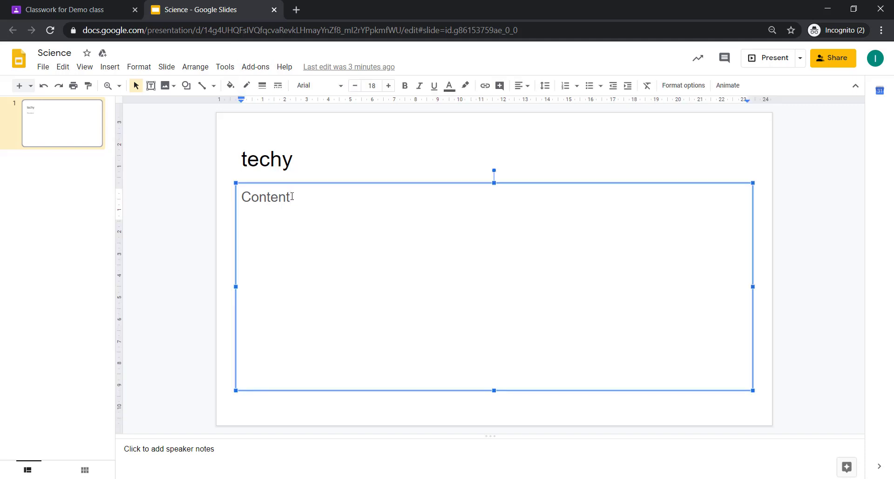
key(BackSpace)
key(BackSpace)
key(BackSpace)
key(BackSpace)
key(BackSpace)
key(BackSpace)
key(BackSpace)
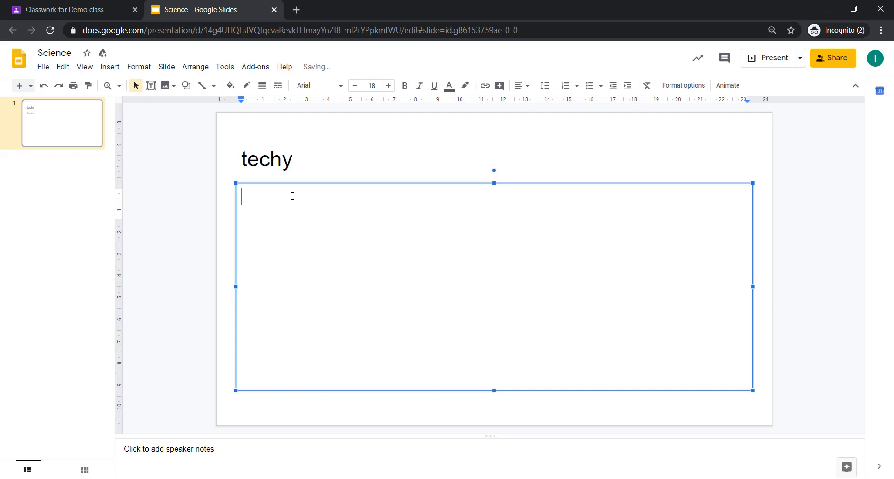
text(Technology...)
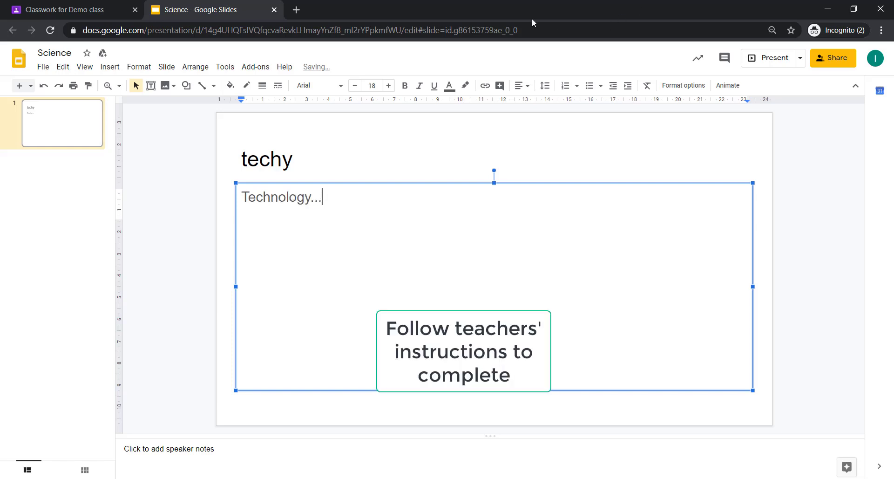
Step: Switch back to the Demo class classwork, open the PPT assignment's details and mark it as done
click(75, 9)
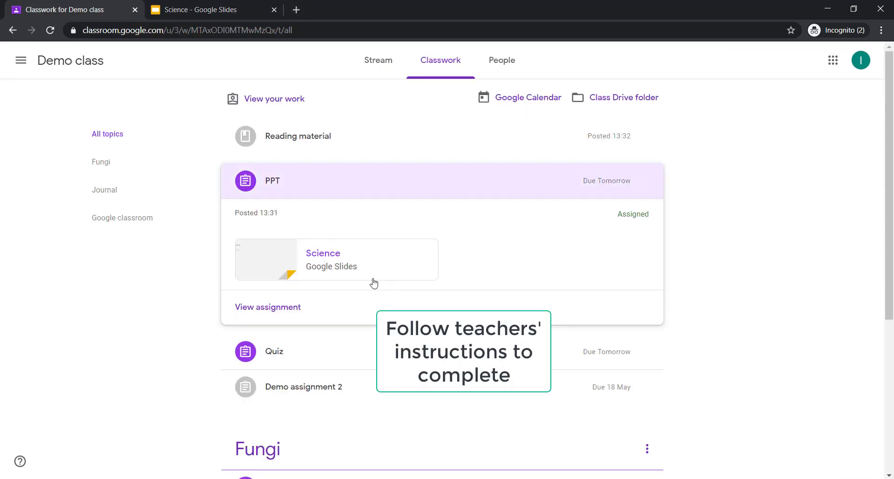
click(278, 309)
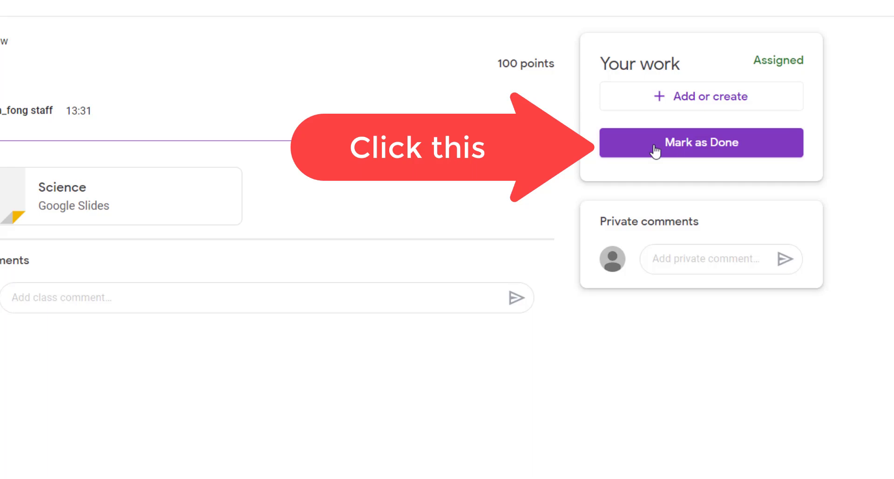
click(653, 144)
click(441, 312)
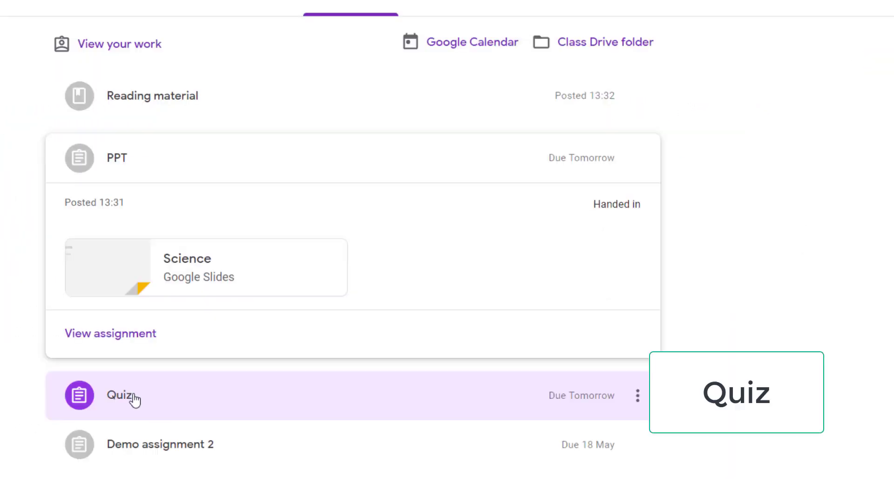
Step: Open the Quiz assignment's Living and non living things form, answer "Baby", submit the response and view the score
click(132, 397)
click(290, 312)
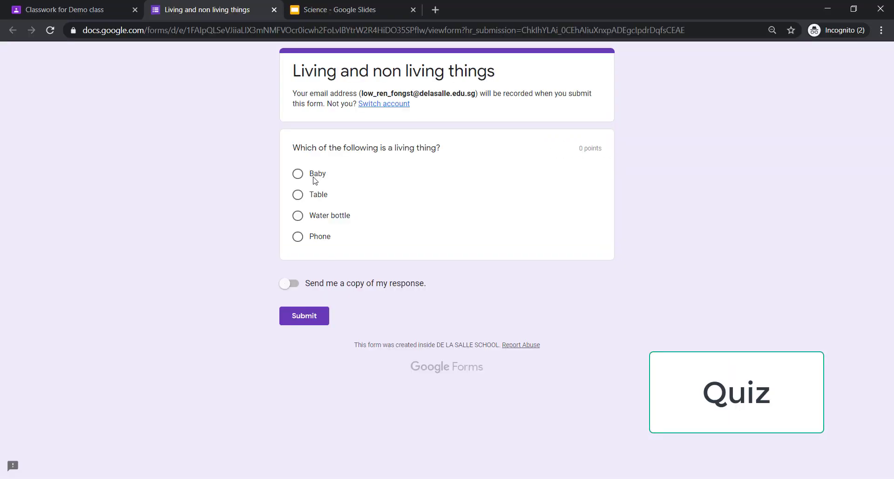
click(297, 174)
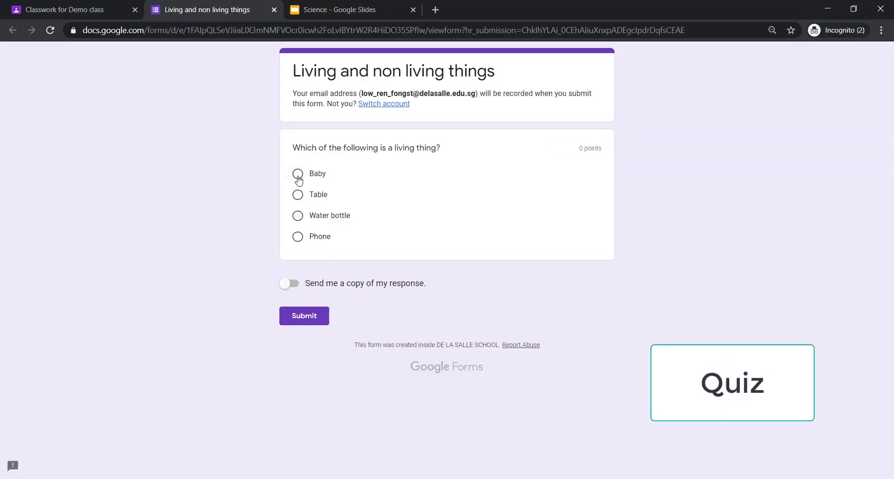
click(304, 315)
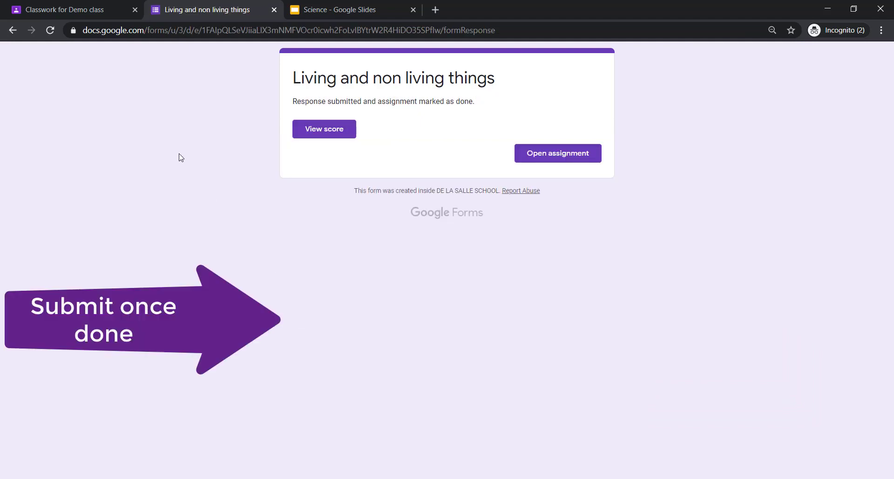
click(337, 133)
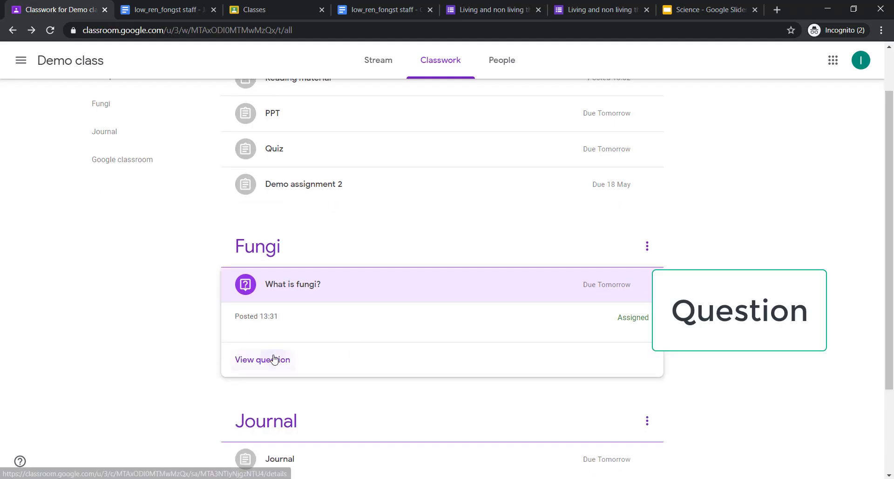
Step: Open the question "What is fungi?" in the Fungi topic and post the class comment "Teacher, can you explain more?"
click(273, 359)
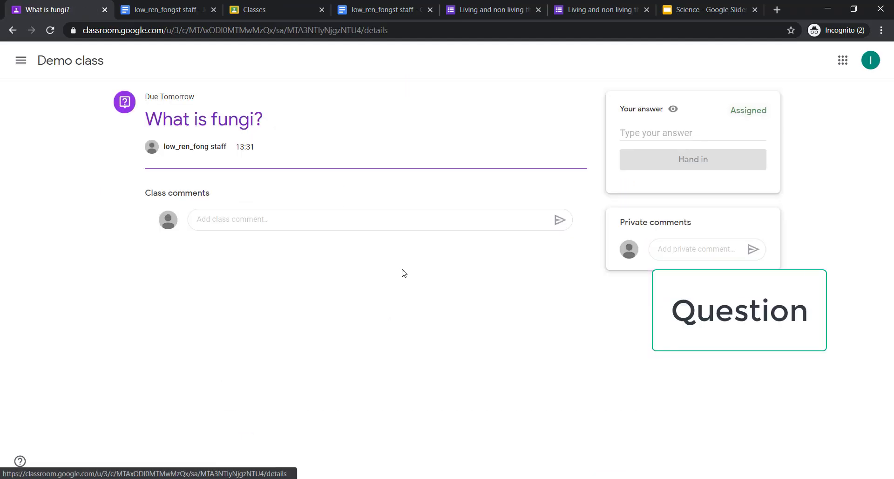
click(295, 216)
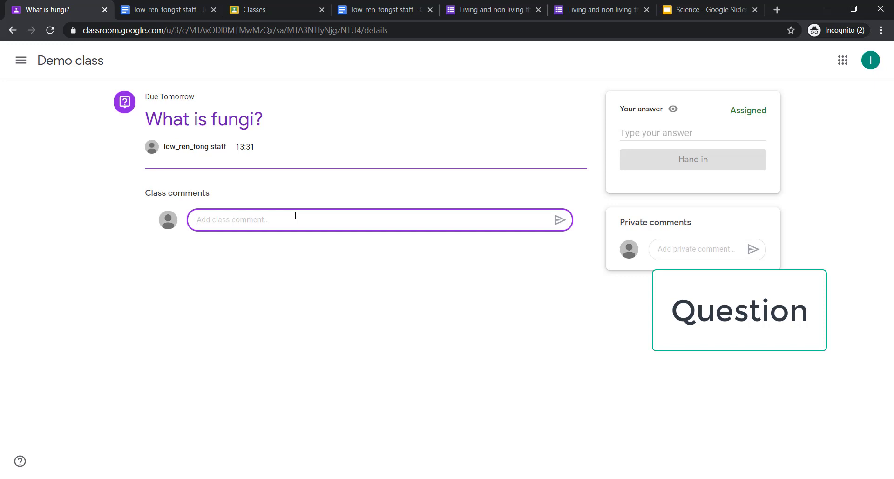
text(T)
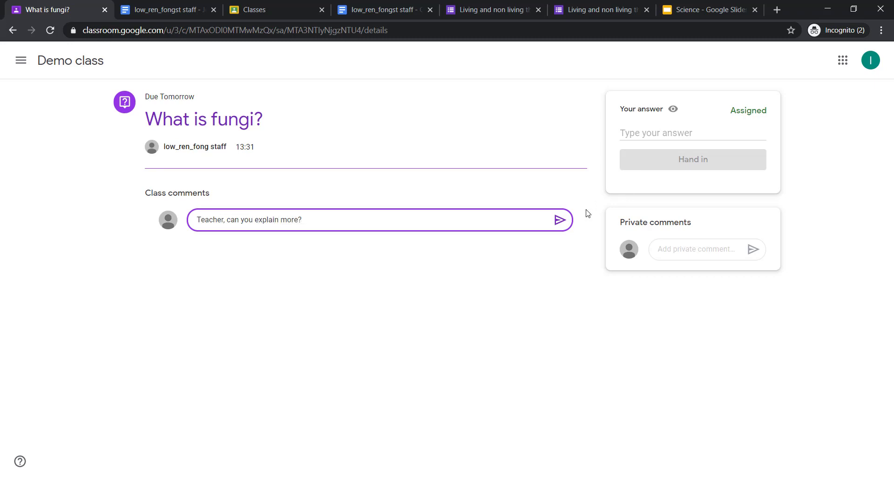
click(560, 219)
Step: Answer the fungi question with "Example of fungi are yeast and mushroom." and hand it in
click(686, 133)
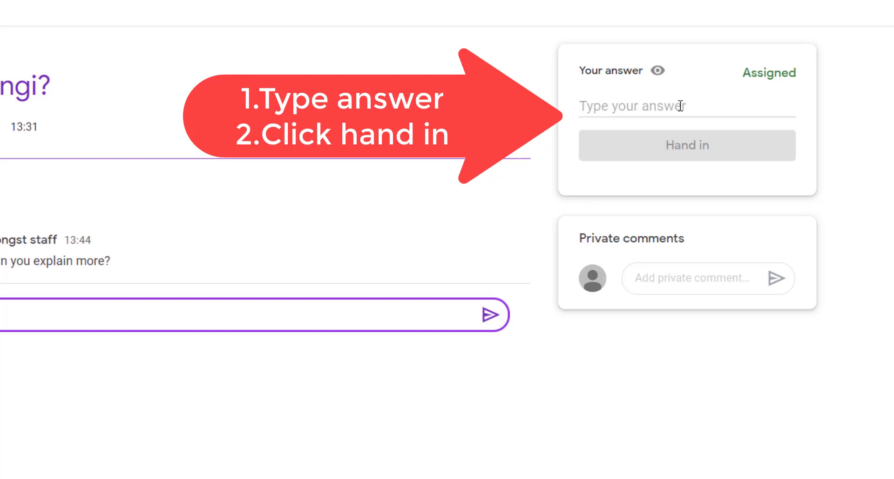
click(631, 105)
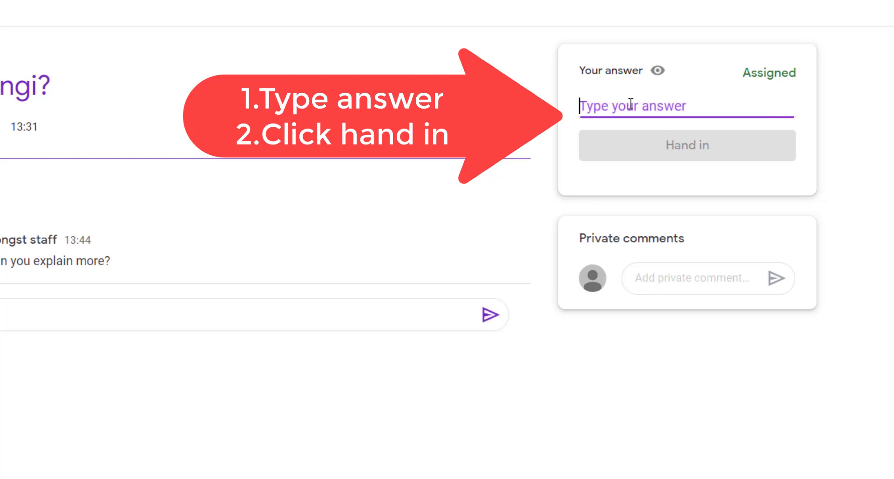
text(Example of)
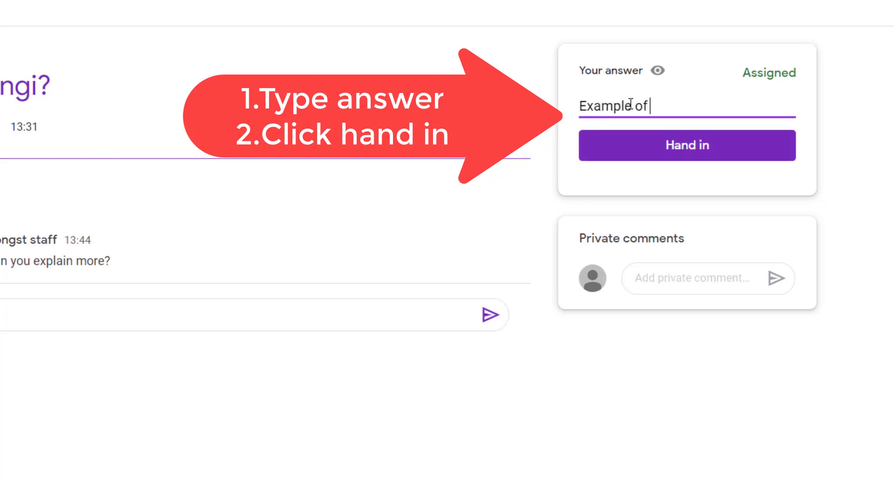
text( fungi are )
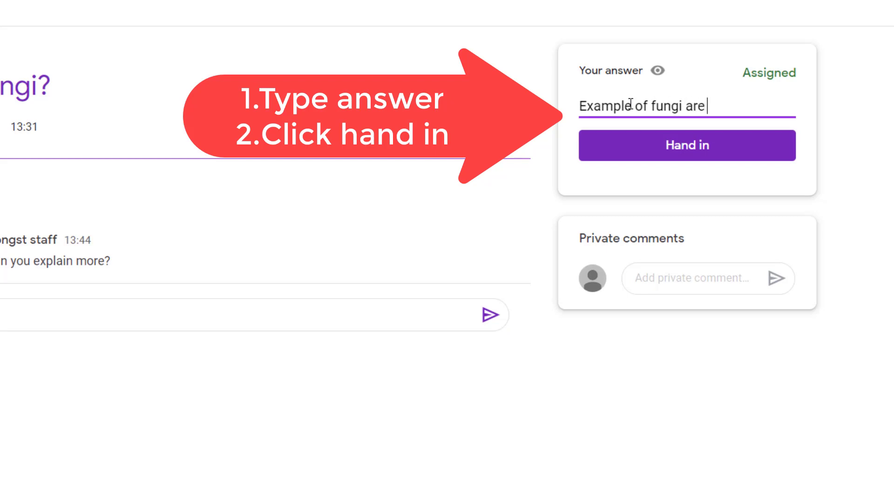
text(yeast and m)
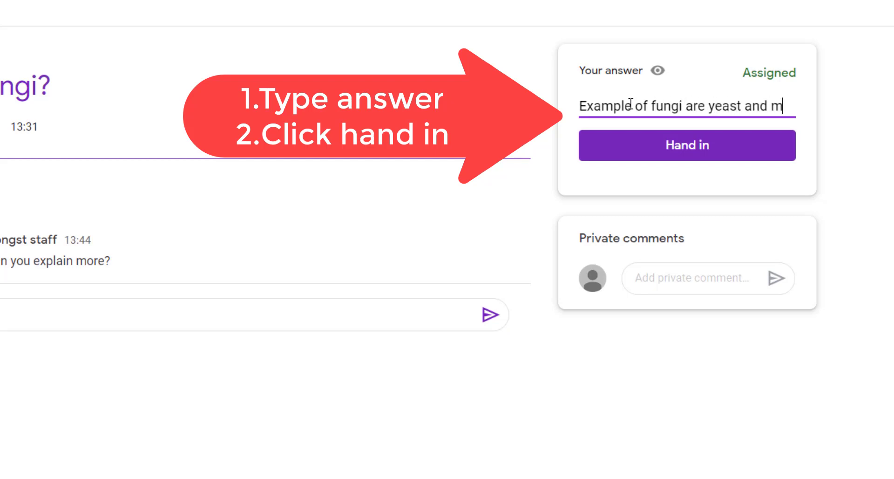
text(ushroom)
key(BackSpace)
text(oom)
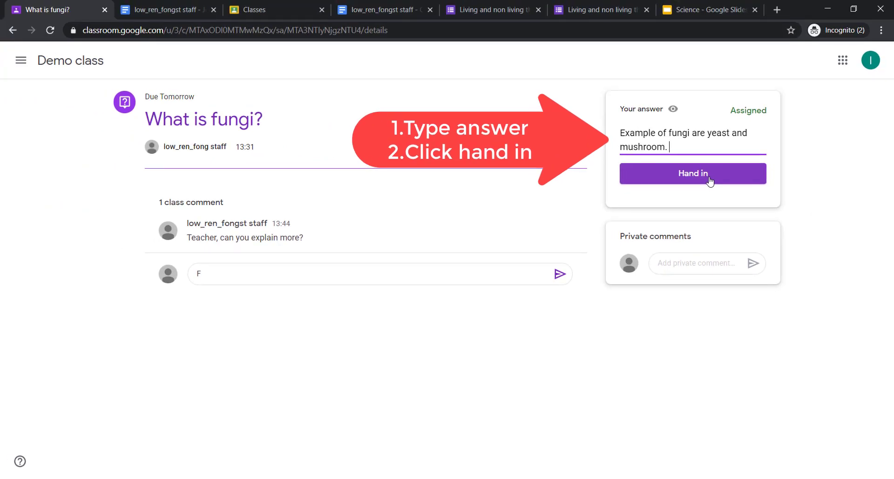
click(711, 180)
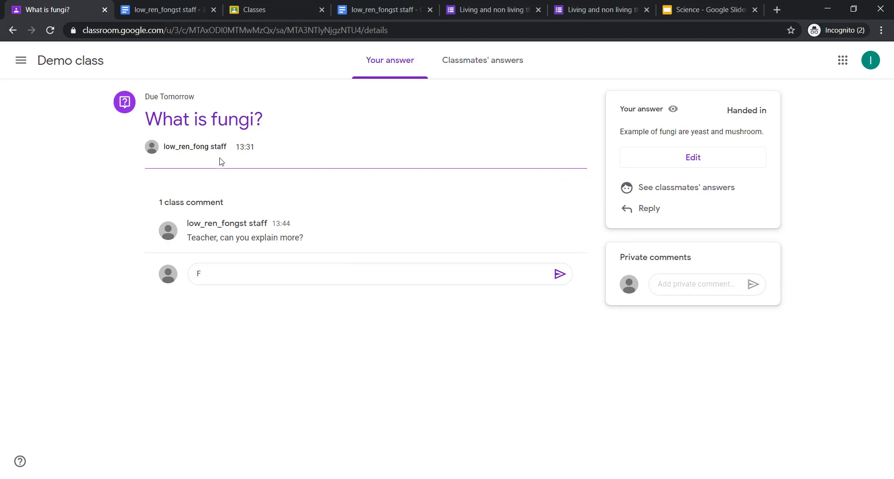
Step: View the classmates' answers to the fungi question, discarding the draft comment, check the reply field and return to the classwork
click(458, 73)
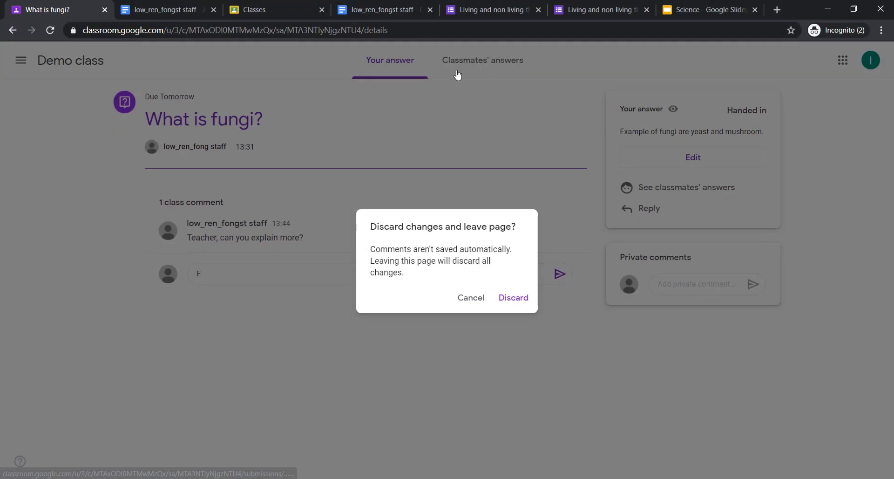
click(512, 299)
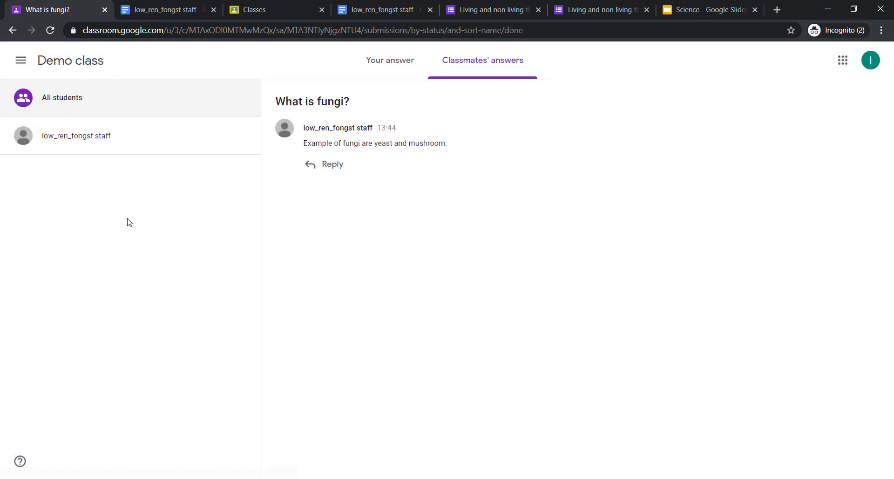
click(334, 166)
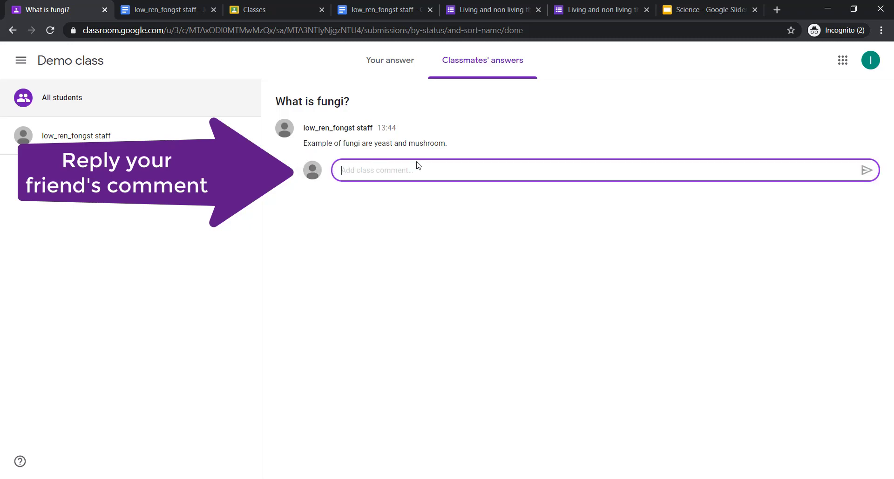
click(385, 224)
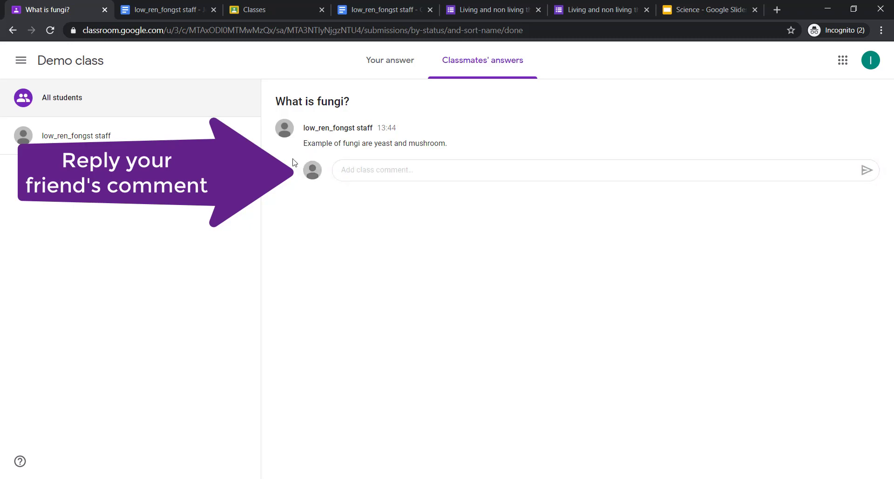
click(56, 61)
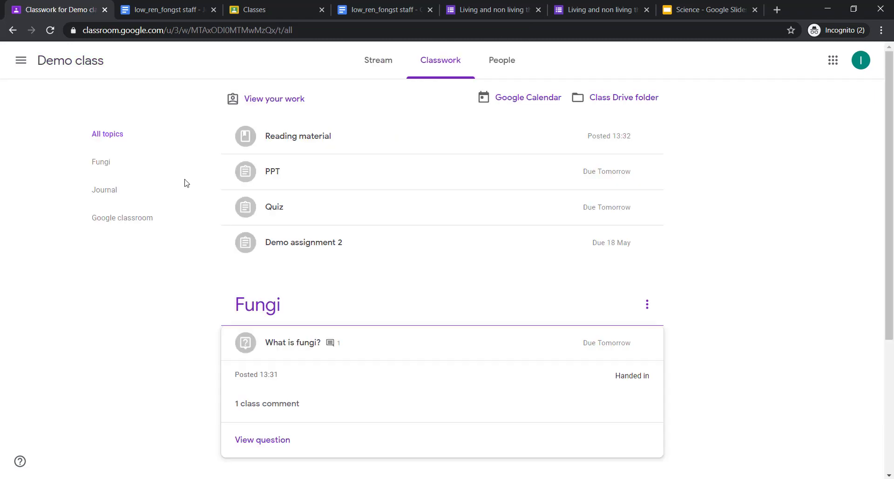
Step: Review the student's own work in Demo class by the Assigned, Returned with grade and Missing filters, and return to the classwork
click(261, 102)
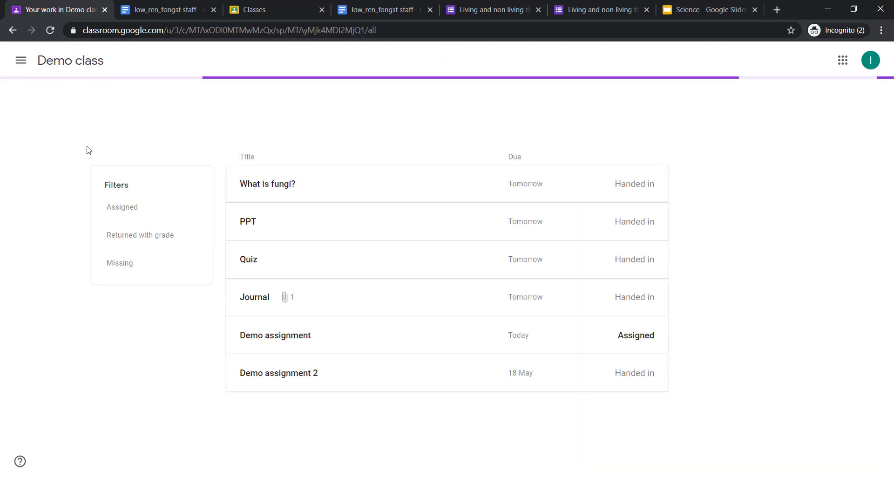
click(124, 208)
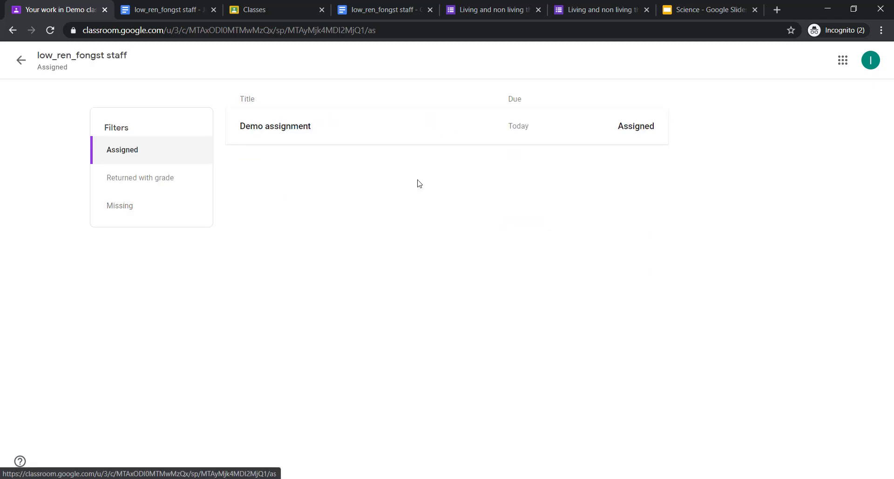
click(178, 186)
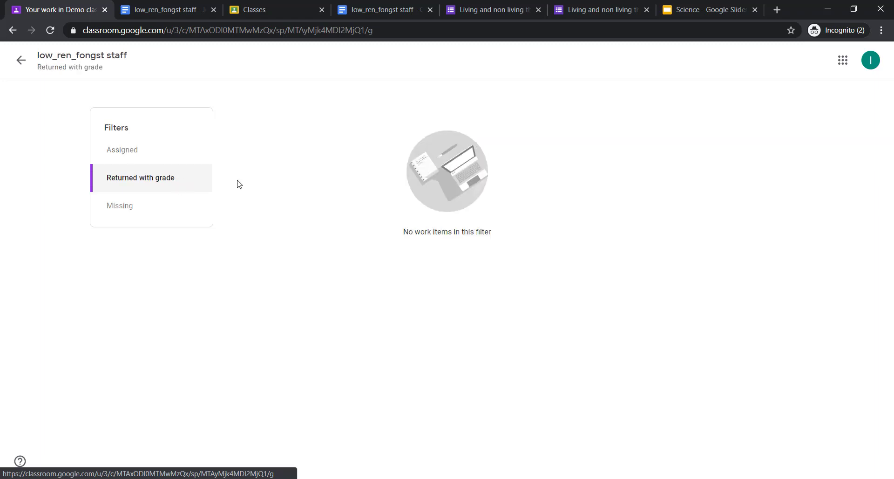
click(154, 208)
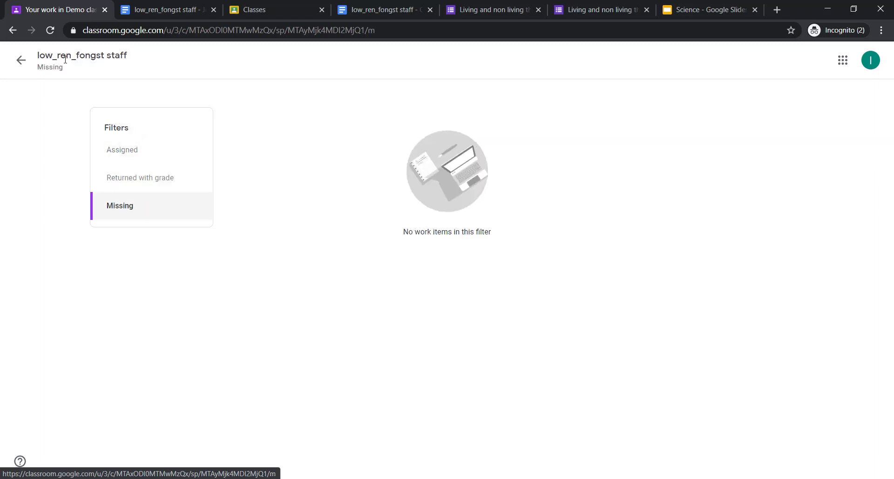
click(21, 60)
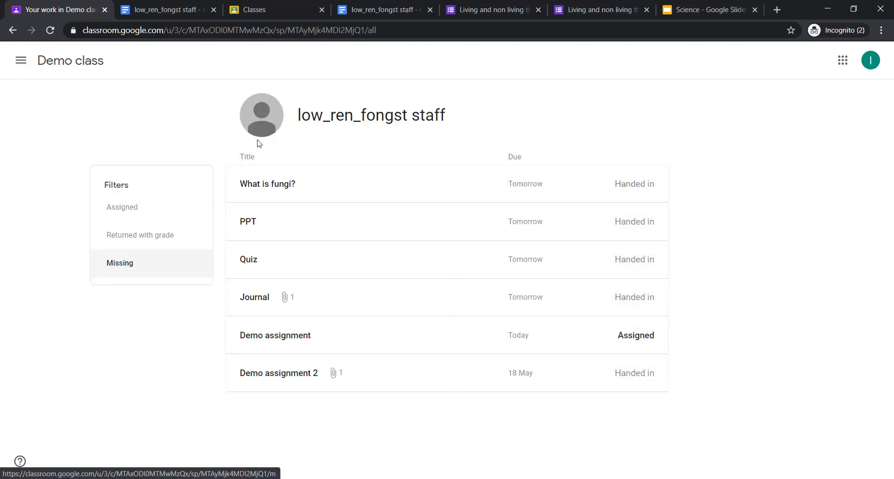
click(46, 74)
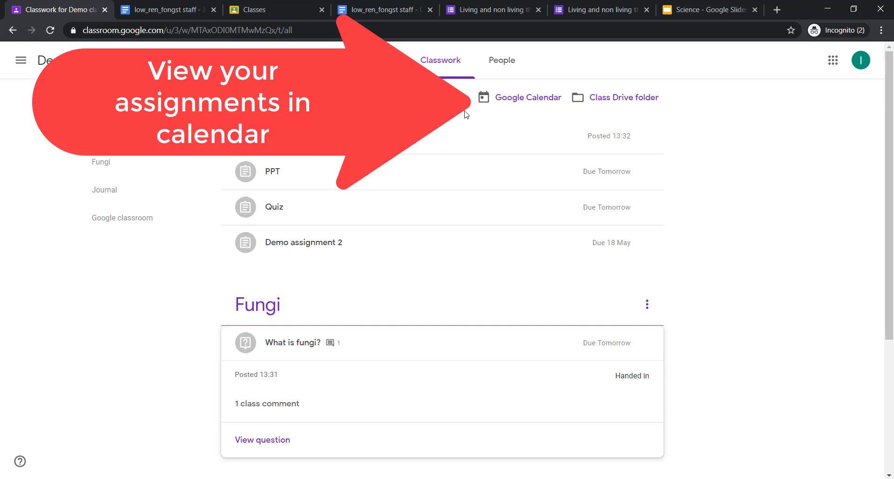
Step: View the class assignments in Google Calendar by month for May 2020 and close the calendar
click(507, 104)
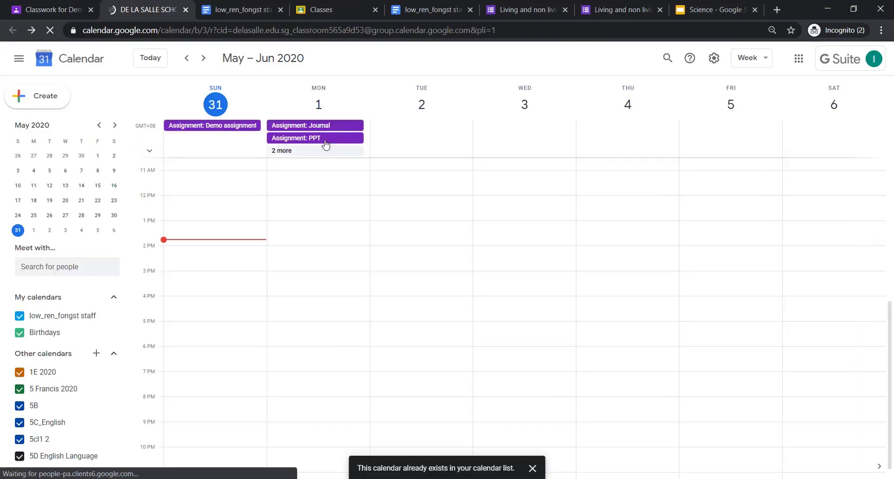
click(754, 63)
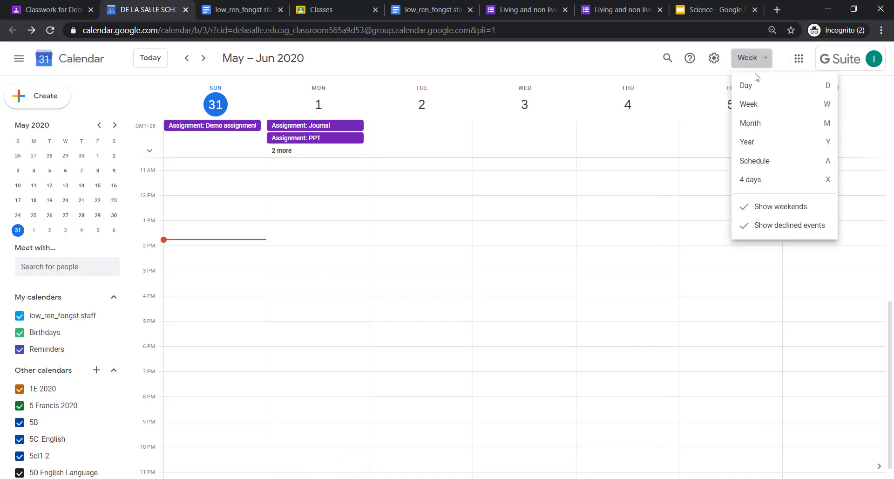
key(m)
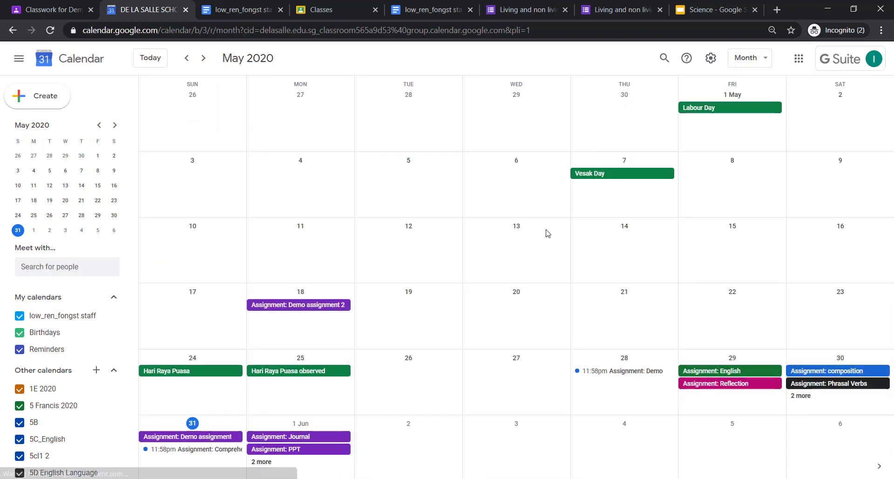
key(k)
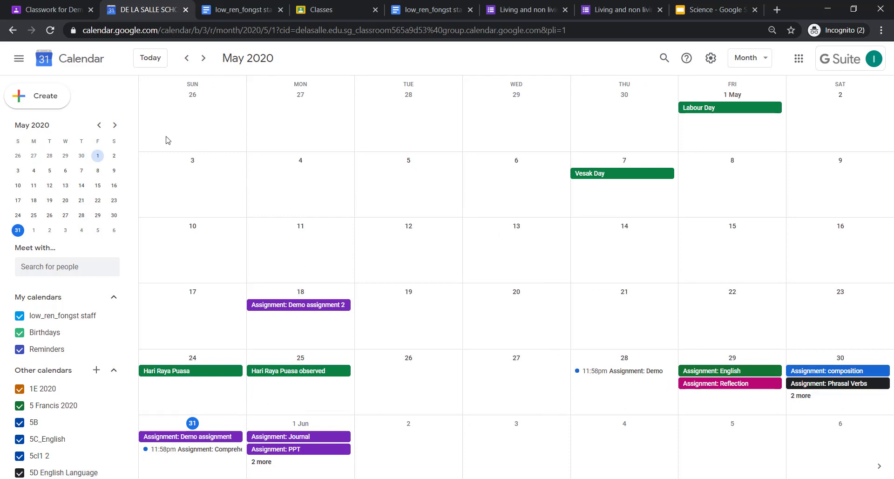
click(186, 10)
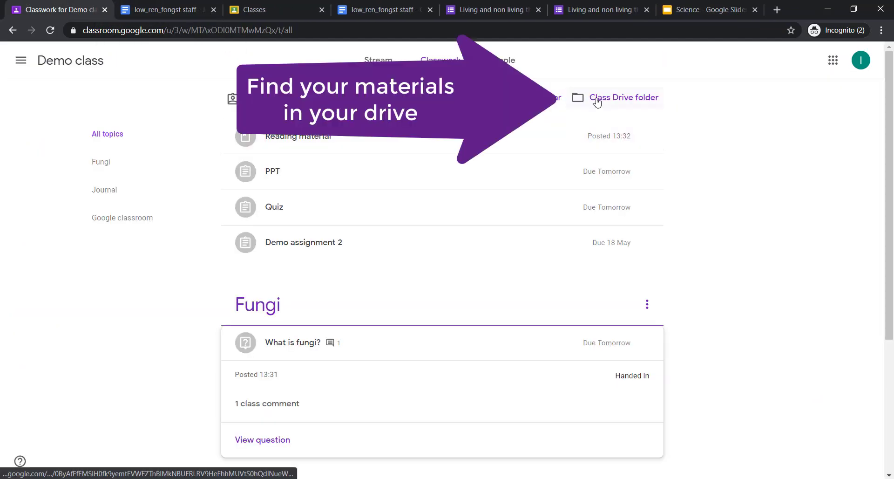
Step: Open the Demo class's Drive folder to find the class materials
click(587, 97)
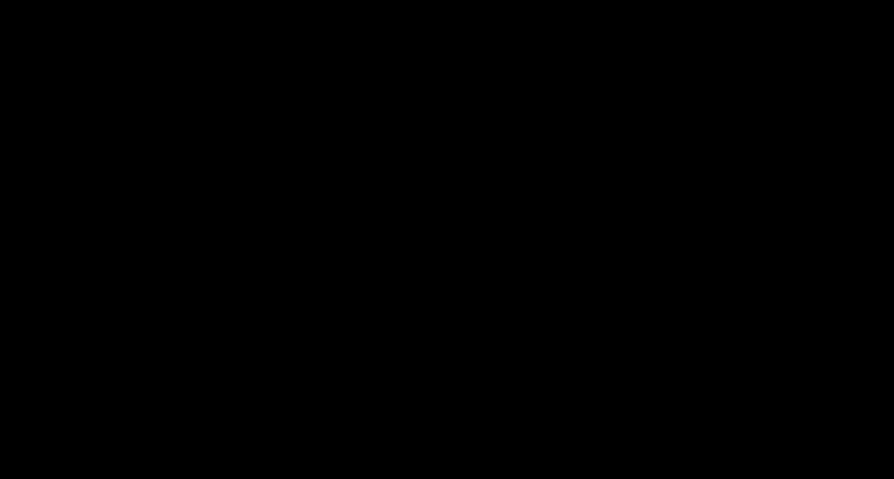